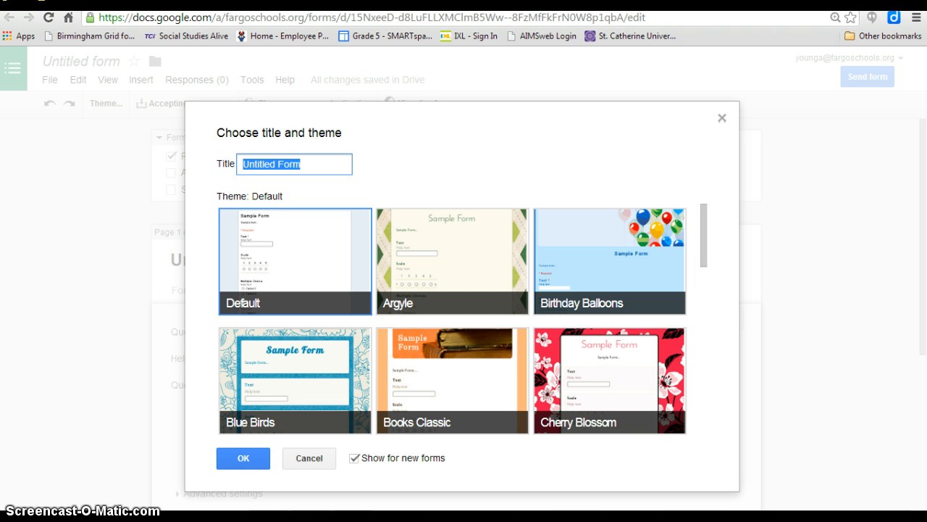
# - Title the new form "Sample Form" and apply the Books Classic theme
pyautogui.write('Sample Form')
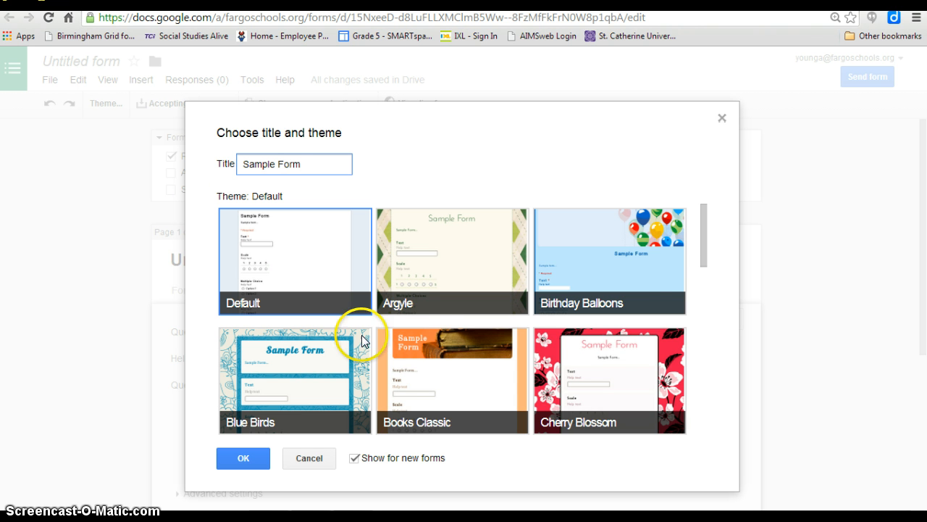
pyautogui.click(407, 376)
pyautogui.click(234, 455)
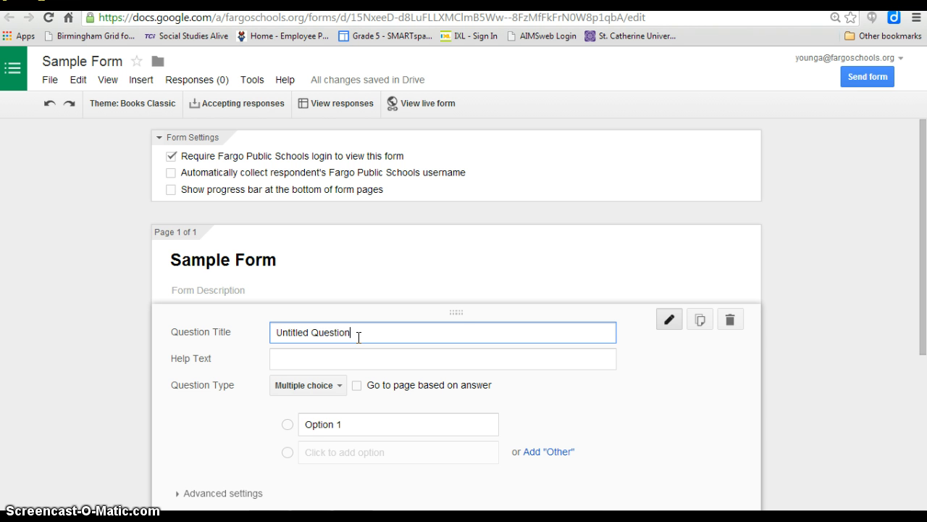
# - Replace the first question's title with "Have you used google forms?"
pyautogui.press('BackSpace')
pyautogui.press('BackSpace')
pyautogui.press('BackSpace')
pyautogui.press('BackSpace')
pyautogui.press('BackSpace')
pyautogui.press('BackSpace')
pyautogui.press('BackSpace')
pyautogui.press('BackSpace')
pyautogui.press('BackSpace')
pyautogui.press('BackSpace')
pyautogui.press('BackSpace')
pyautogui.press('BackSpace')
pyautogui.press('BackSpace')
pyautogui.press('BackSpace')
pyautogui.press('BackSpace')
pyautogui.press('BackSpace')
pyautogui.press('BackSpace')
pyautogui.write('Have you used google forms?')
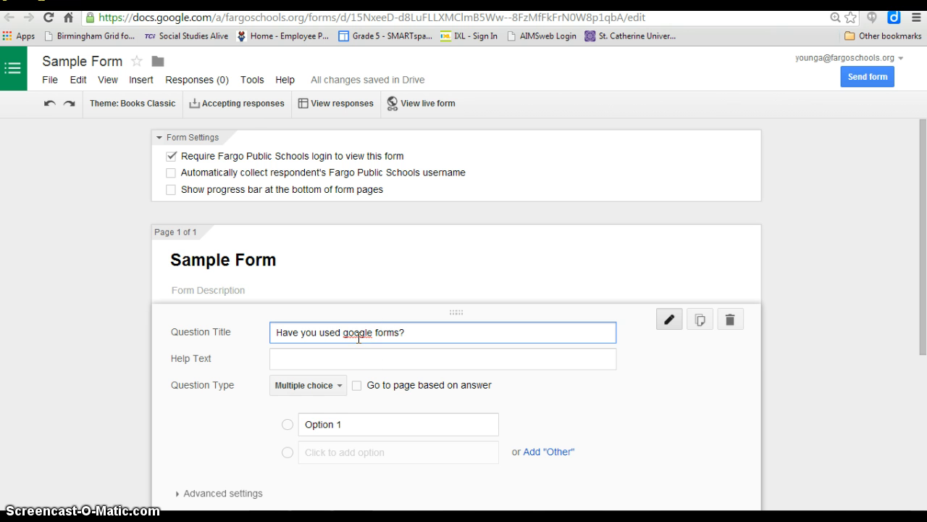
# - Keep the first question as Multiple choice and give it the options Yes and No
pyautogui.click(339, 384)
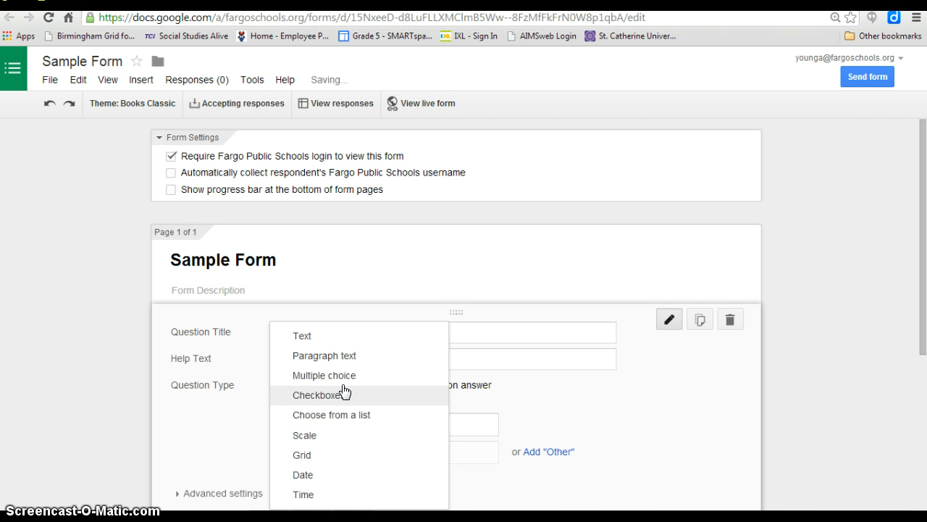
pyautogui.click(340, 376)
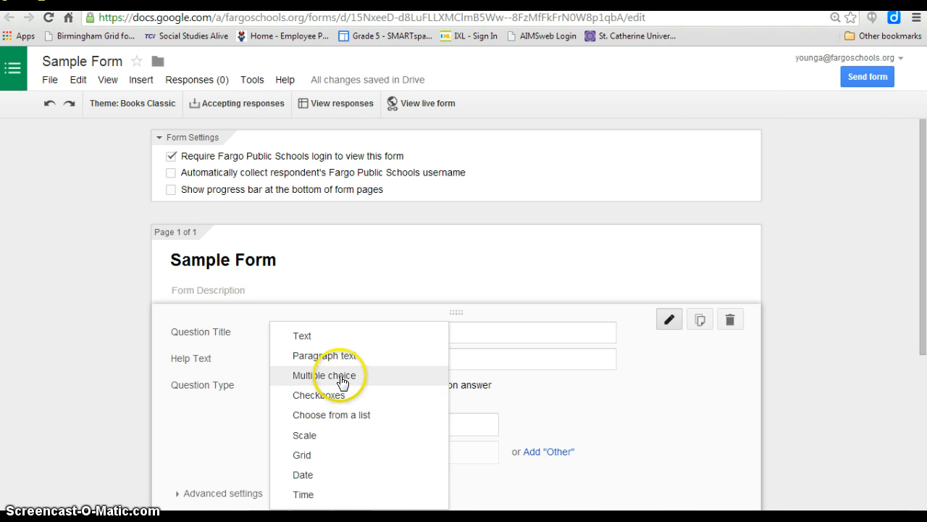
pyautogui.click(338, 426)
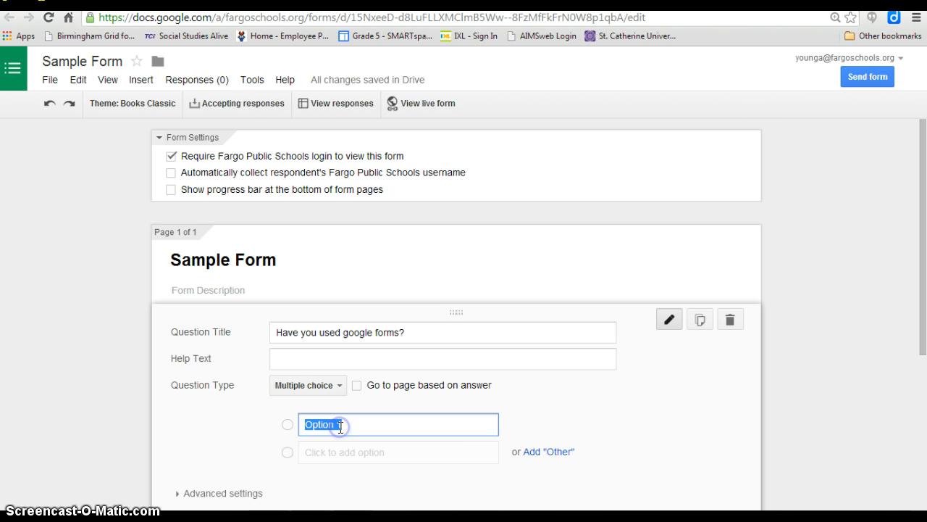
pyautogui.write('Yes')
pyautogui.click(333, 451)
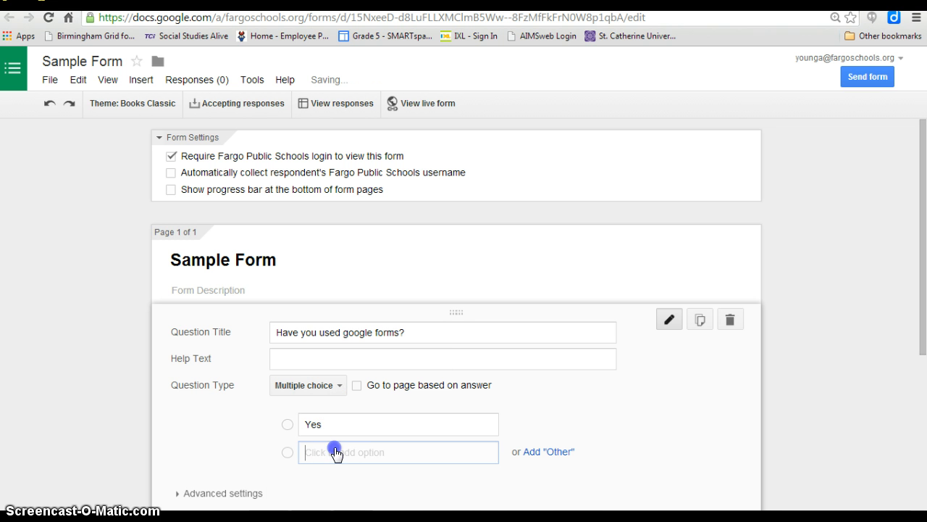
pyautogui.write('No')
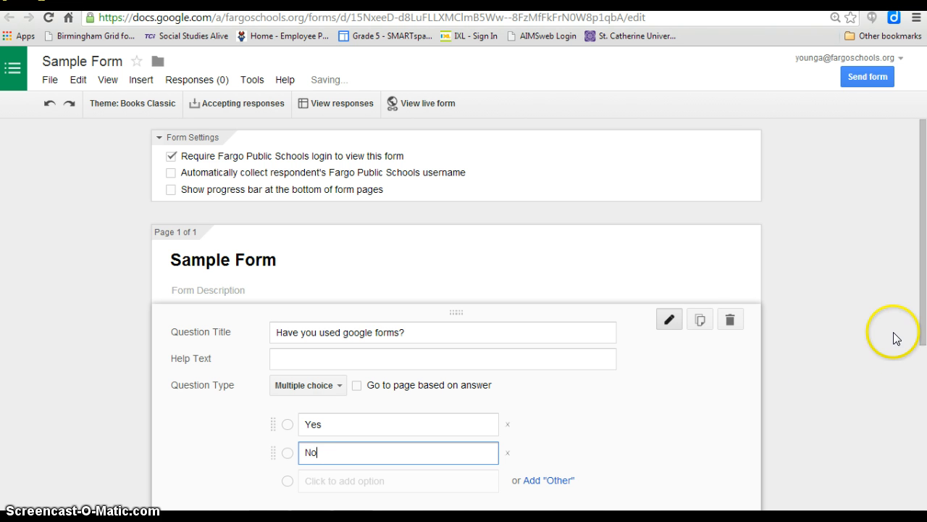
# - Make the first question required and finish editing it
pyautogui.moveTo(921, 297); pyautogui.dragTo(924, 358)
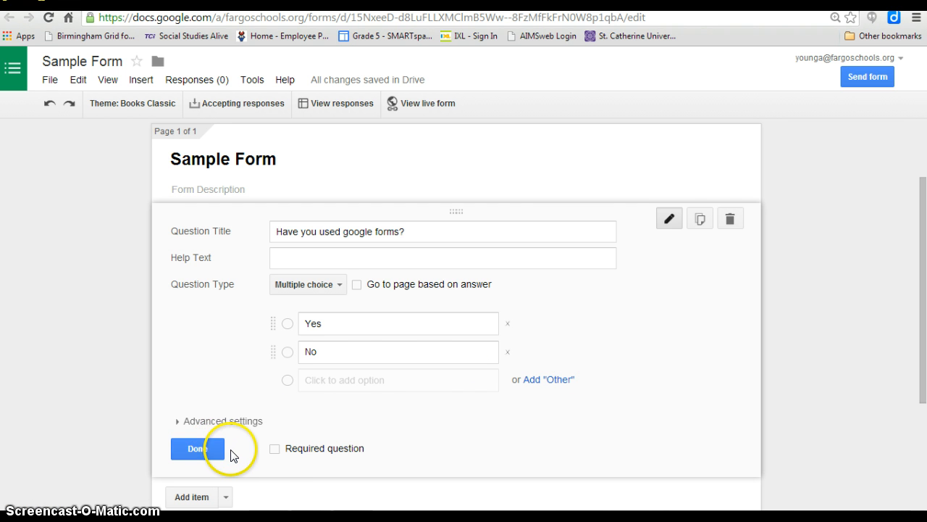
pyautogui.click(276, 449)
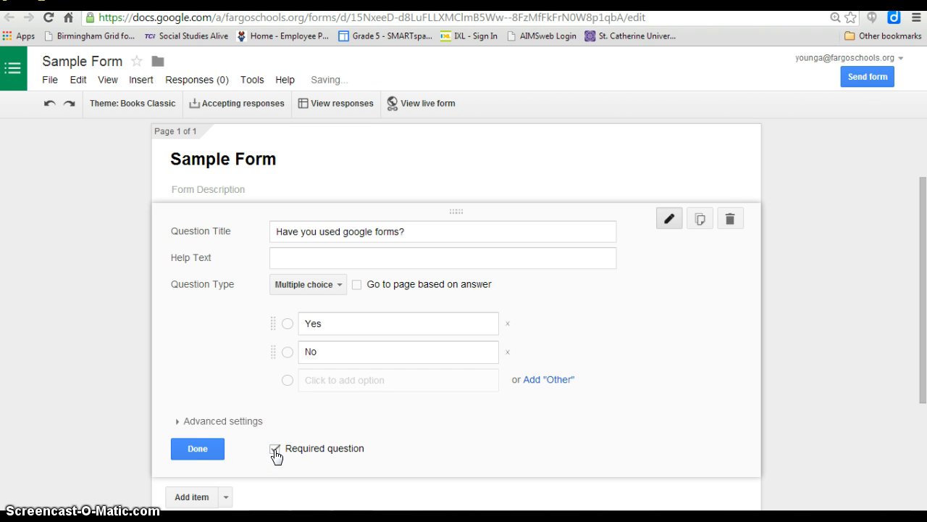
pyautogui.click(212, 448)
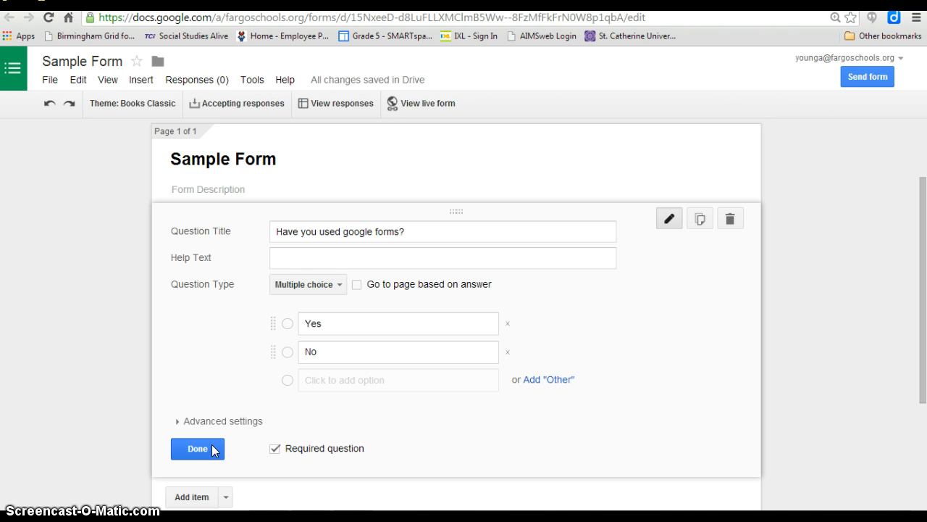
# - Add a second question titled "Do you plan to use google forms this year?"
pyautogui.click(832, 313)
pyautogui.moveTo(925, 334); pyautogui.dragTo(925, 417)
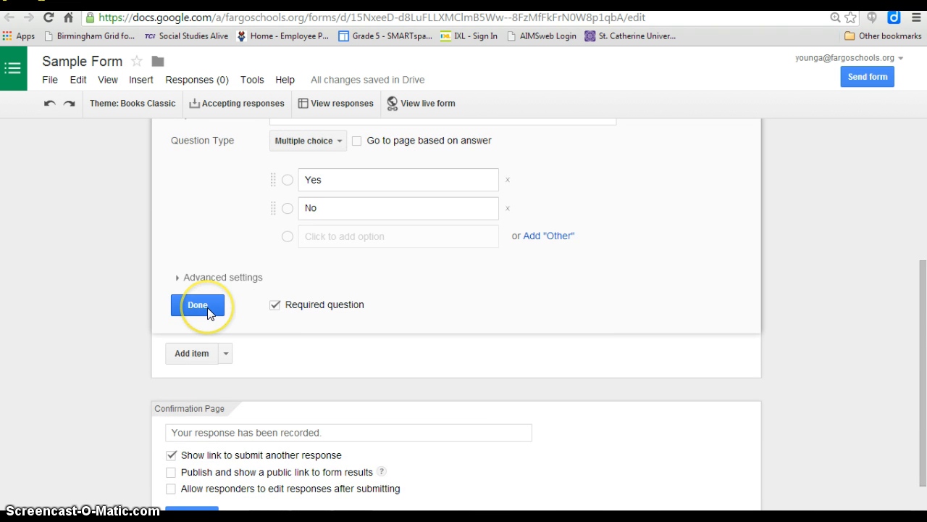
pyautogui.click(207, 355)
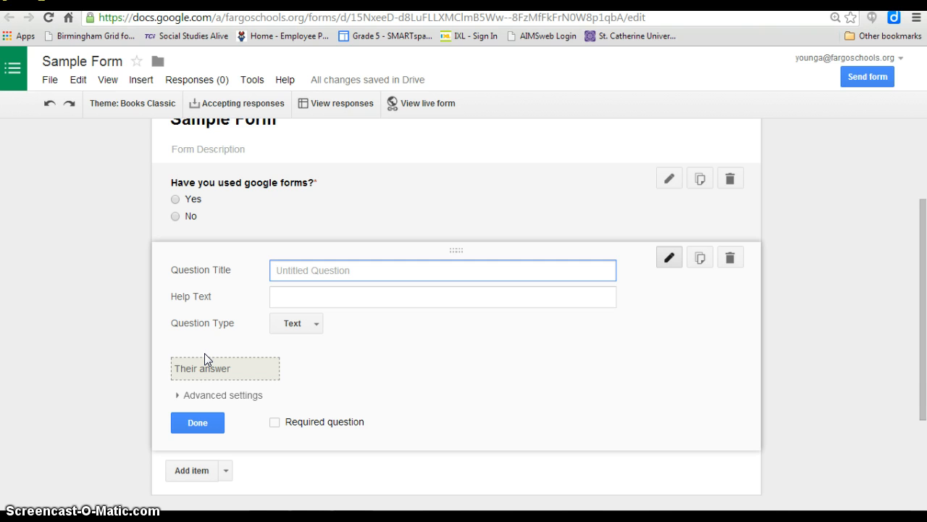
pyautogui.write('Do you plan to use googel')
pyautogui.press('BackSpace')
pyautogui.press('BackSpace')
pyautogui.write('le ')
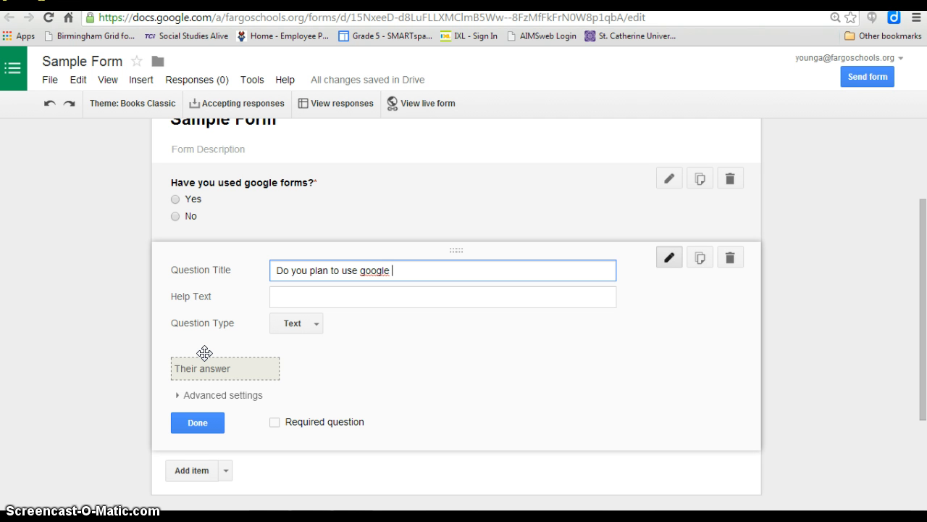
pyautogui.write('forms this year?')
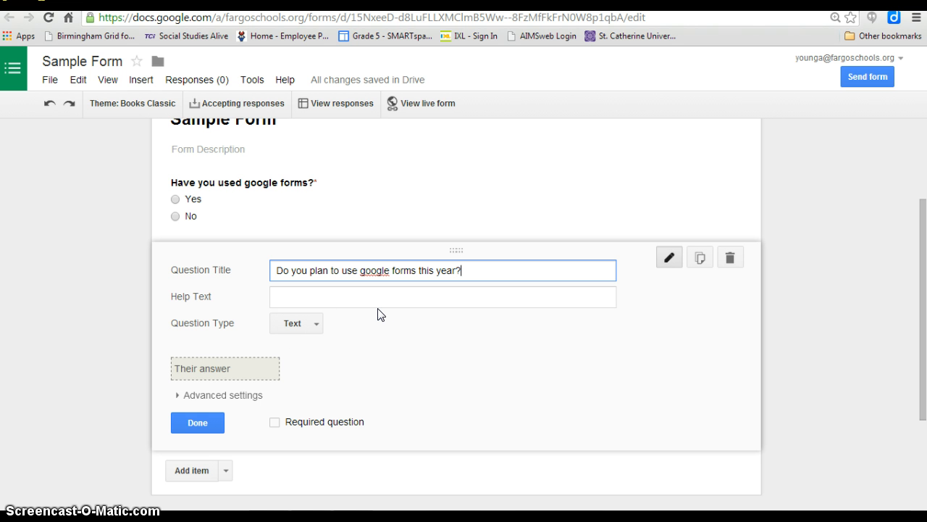
# - Make the second question Multiple choice with the options Yes and No
pyautogui.click(319, 326)
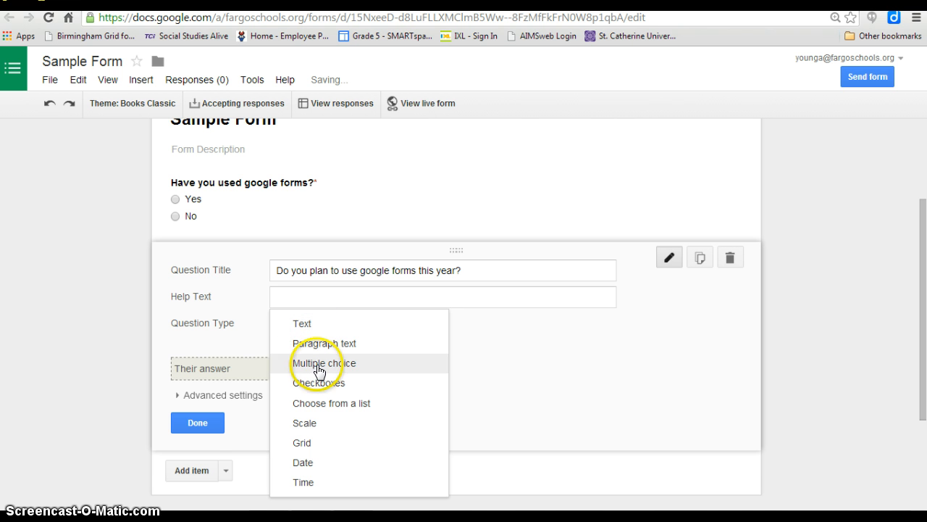
pyautogui.click(320, 370)
pyautogui.click(330, 362)
pyautogui.write('Y')
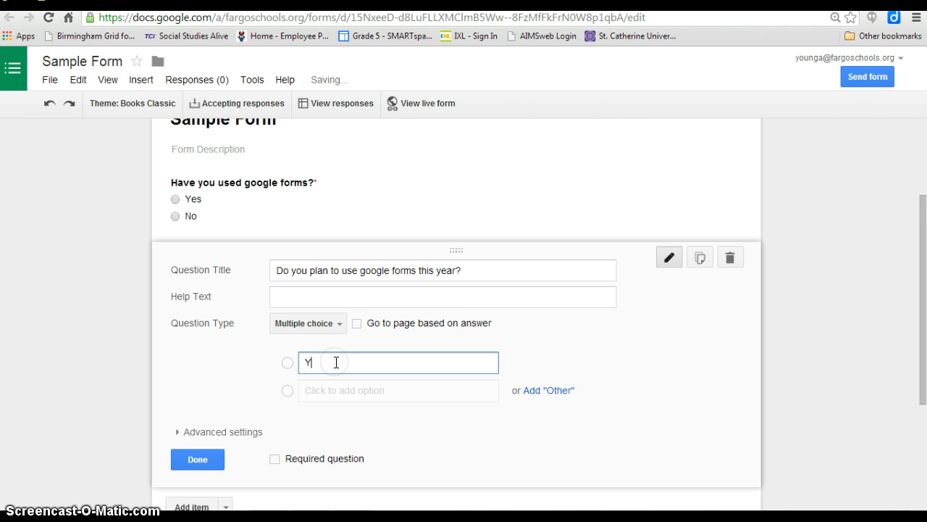
pyautogui.write('es')
pyautogui.click(343, 391)
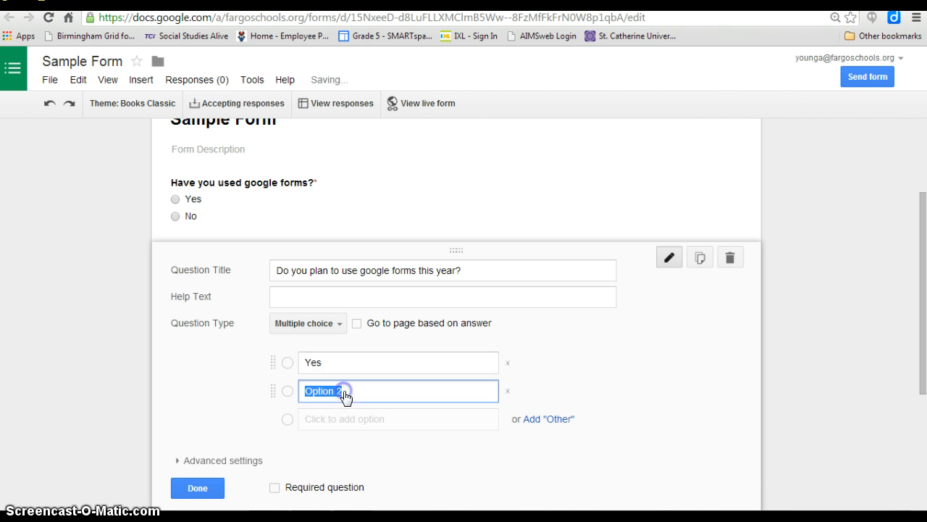
pyautogui.write('No')
# - Add Unsure as the third answer option of the second question
pyautogui.click(355, 419)
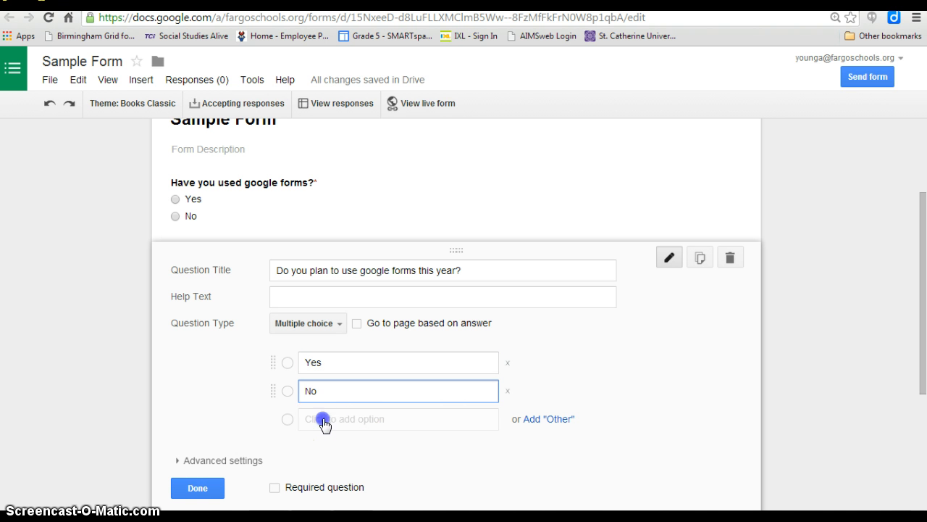
pyautogui.click(322, 419)
pyautogui.write('Unusre')
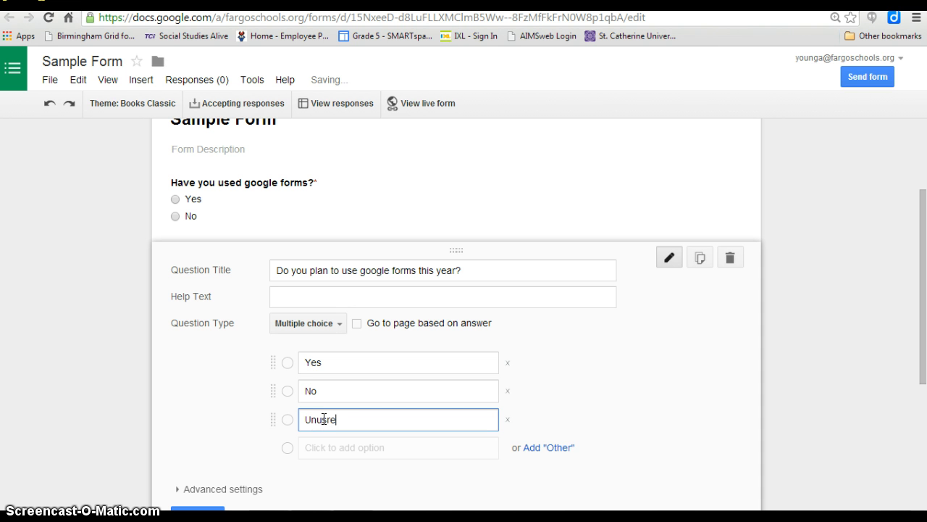
pyautogui.press('BackSpace')
pyautogui.press('BackSpace')
pyautogui.press('BackSpace')
pyautogui.write('s')
pyautogui.press('BackSpace')
pyautogui.press('BackSpace')
pyautogui.write('sure')
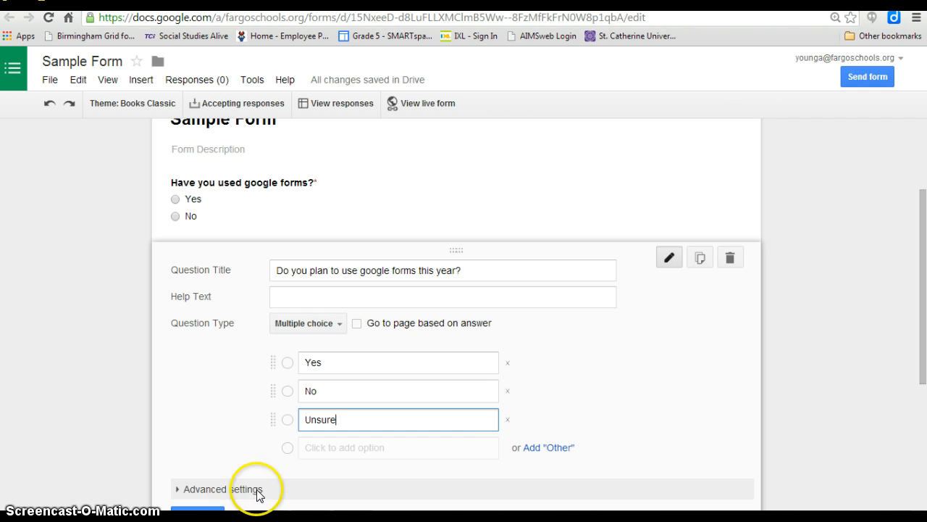
# - Add a third question titled "How have you or would you use them in your classroom?"
pyautogui.moveTo(925, 334); pyautogui.dragTo(925, 372)
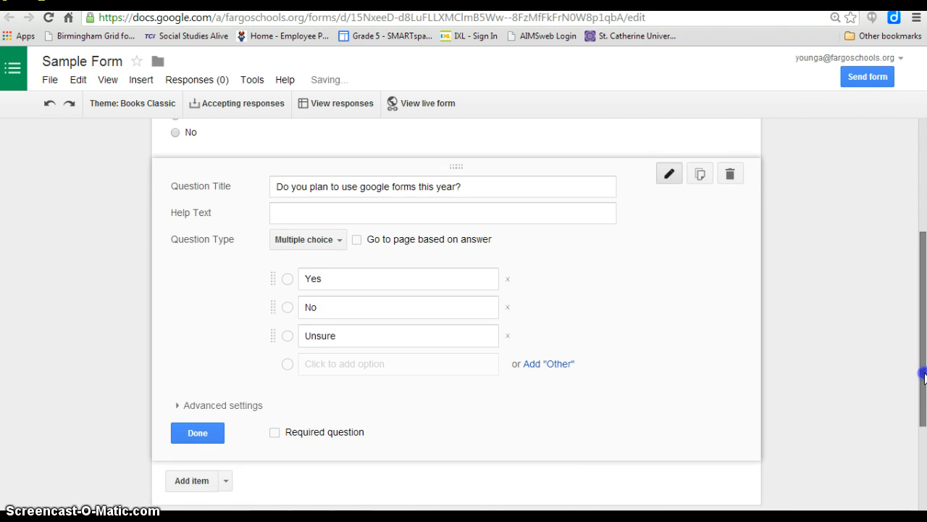
pyautogui.click(198, 480)
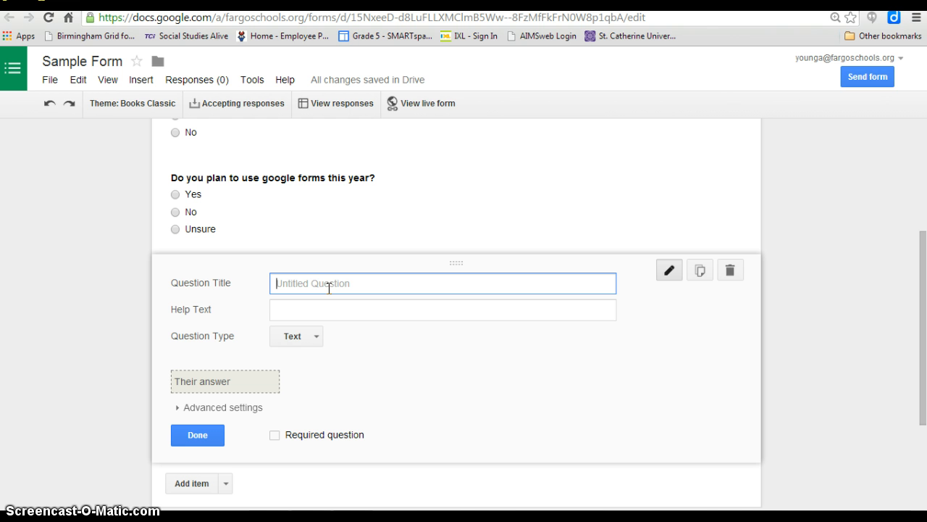
pyautogui.write('How have you or would you use them ')
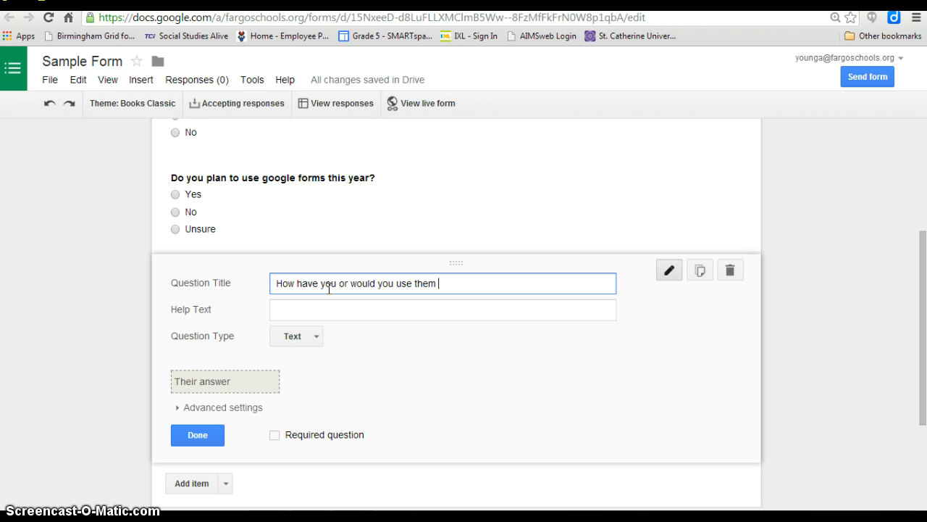
pyautogui.write('in your classroom?')
pyautogui.click(311, 340)
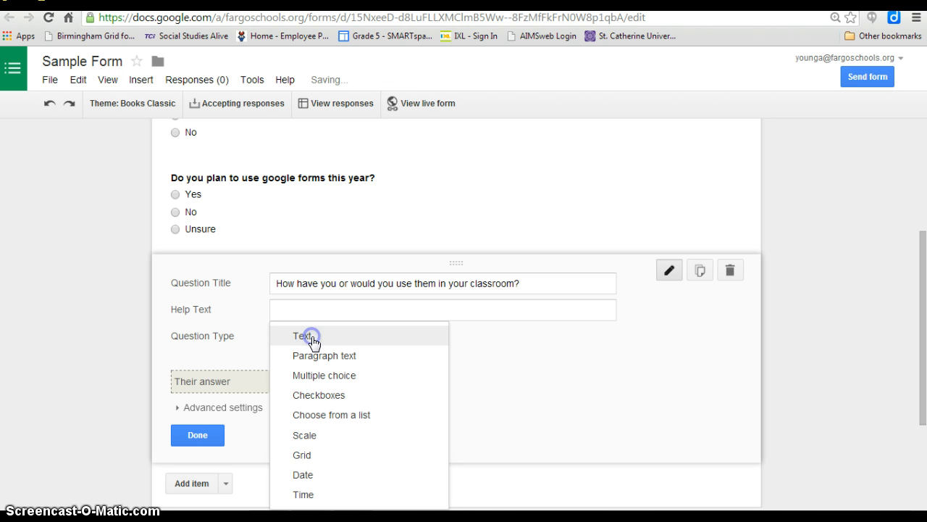
pyautogui.click(308, 355)
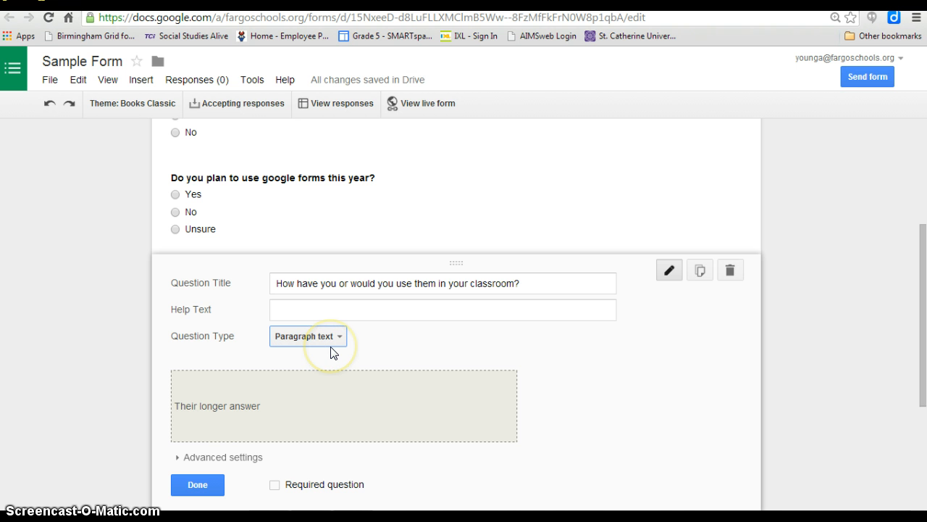
pyautogui.click(339, 338)
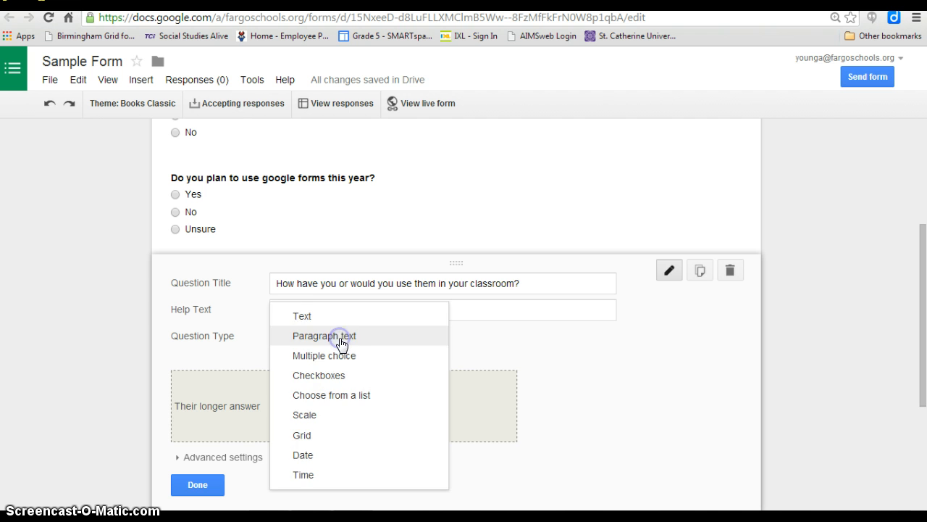
pyautogui.click(340, 317)
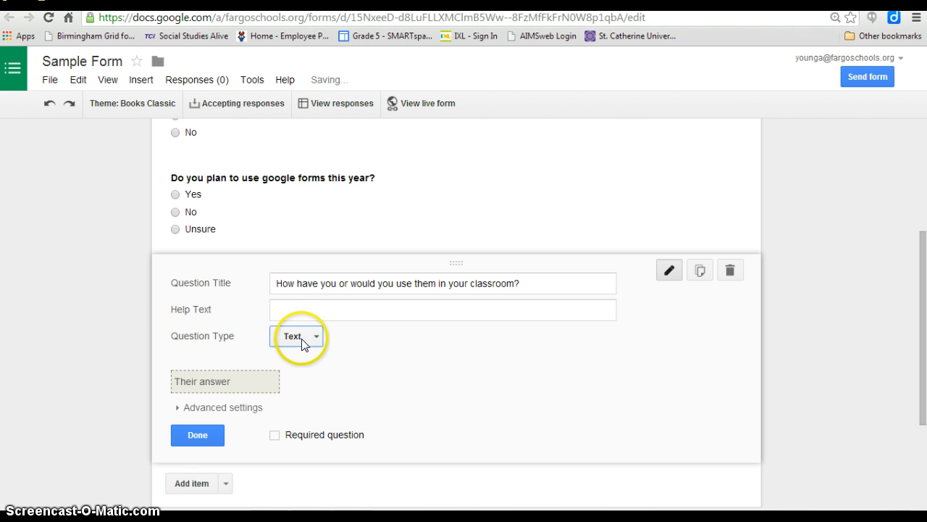
# - Set the third question's type to Paragraph text and finish editing it
pyautogui.click(308, 339)
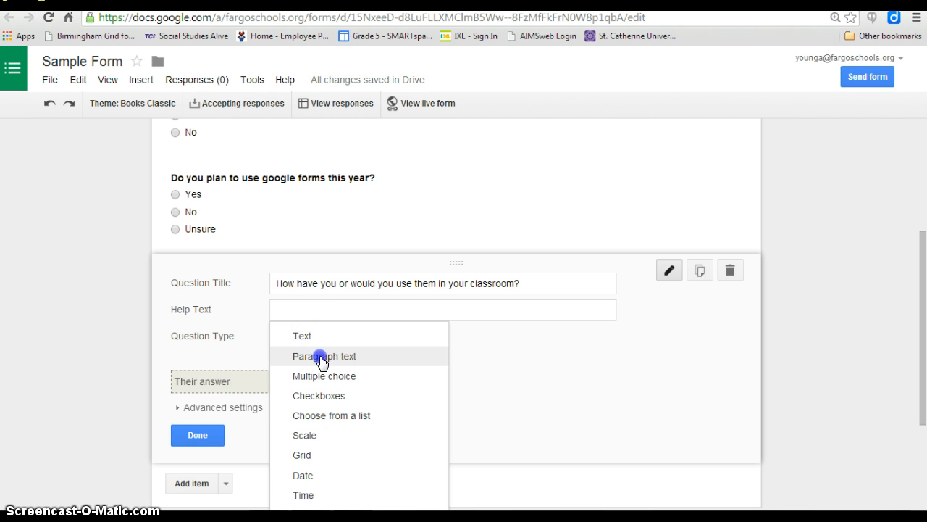
pyautogui.click(322, 360)
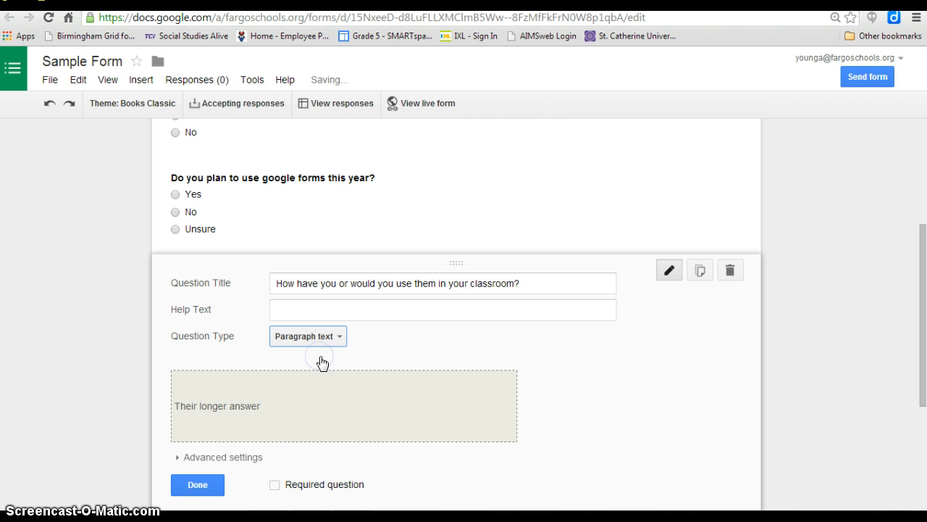
pyautogui.click(197, 484)
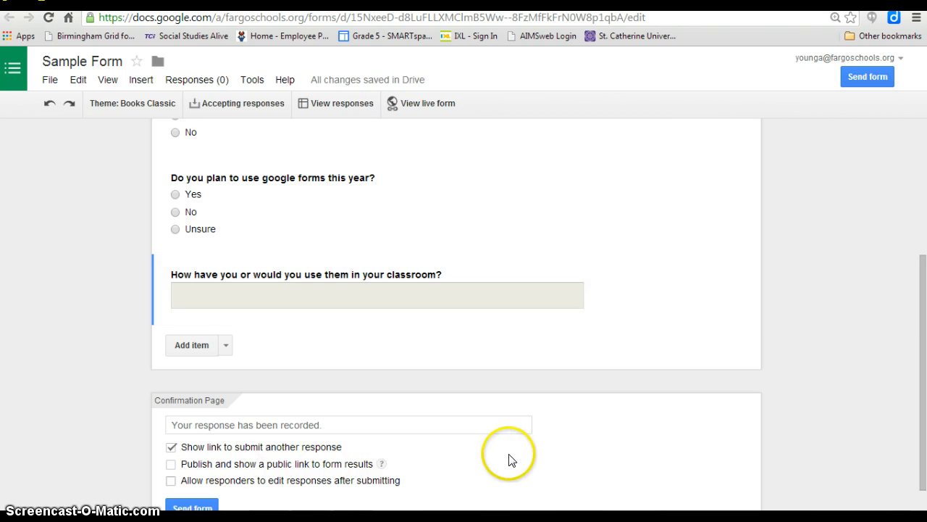
# - On the confirmation page, publish a public link to form results and allow responders to edit responses after submitting
pyautogui.moveTo(921, 364); pyautogui.dragTo(922, 388)
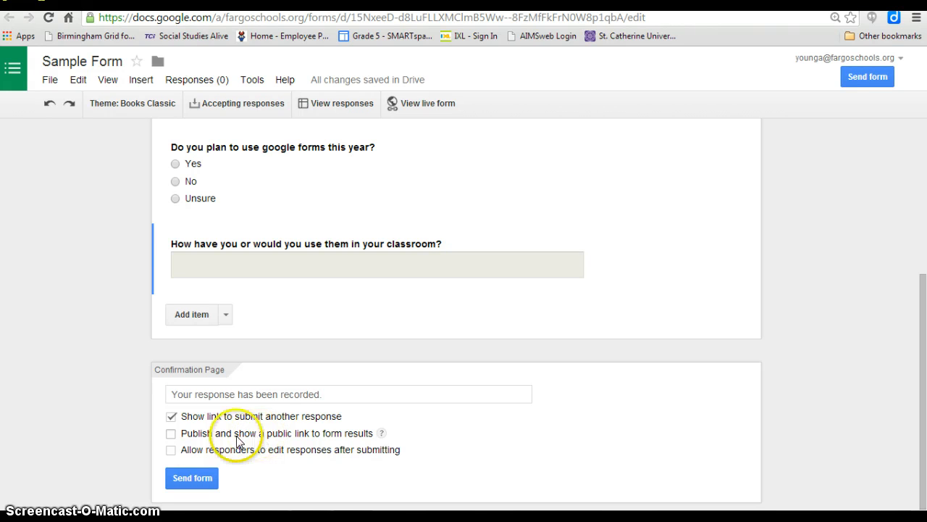
pyautogui.click(176, 435)
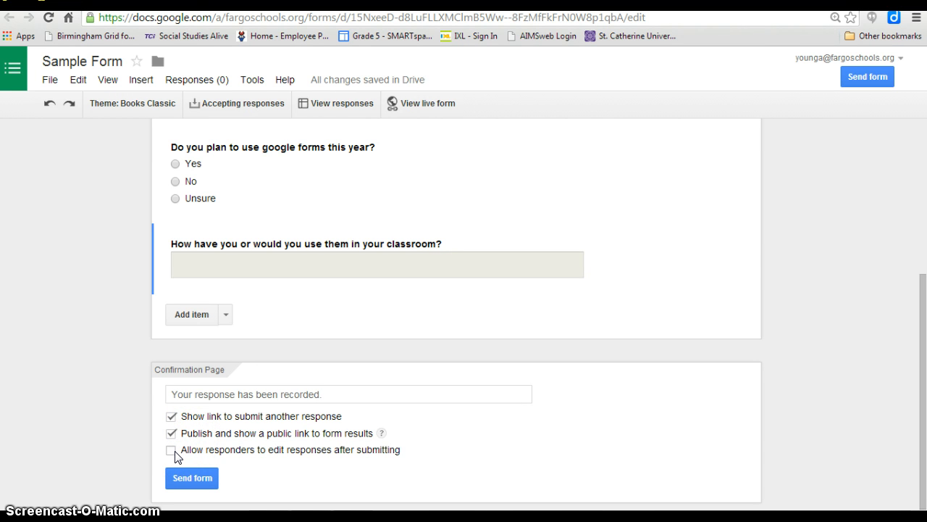
pyautogui.click(175, 456)
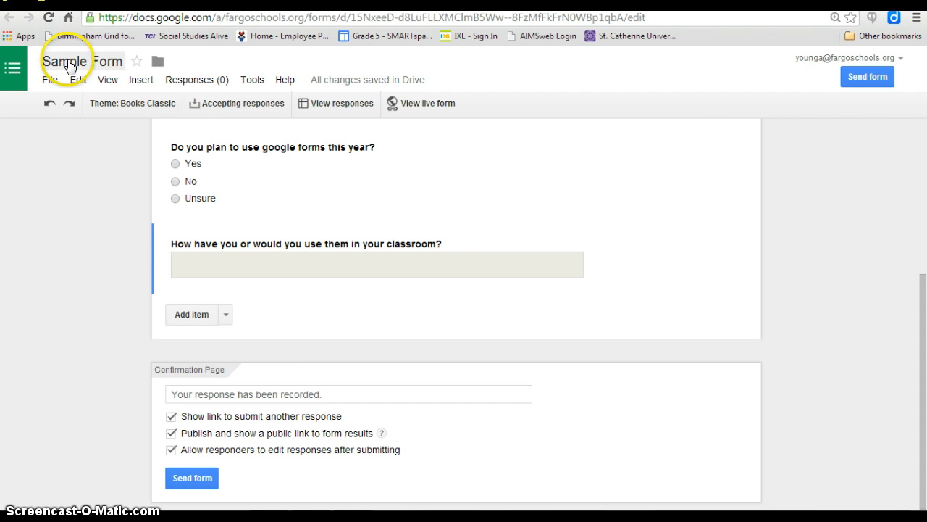
# - Rename the form document to Google Forms Survey and open its sending options
pyautogui.click(68, 63)
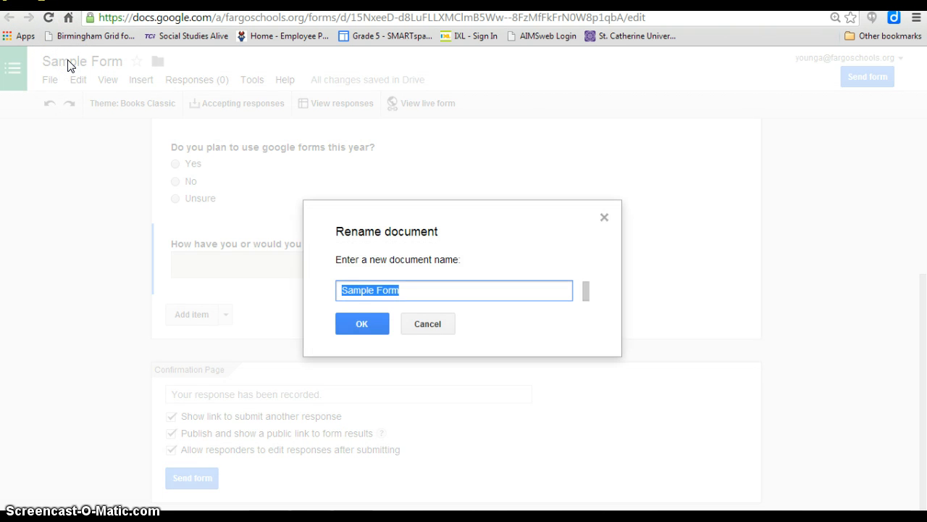
pyautogui.write('Google Form')
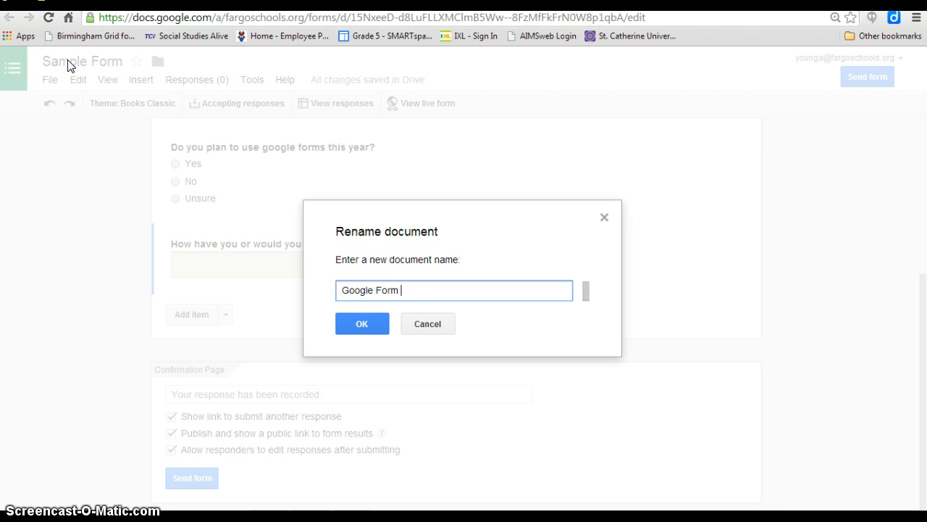
pyautogui.press('BackSpace')
pyautogui.write('s Survey')
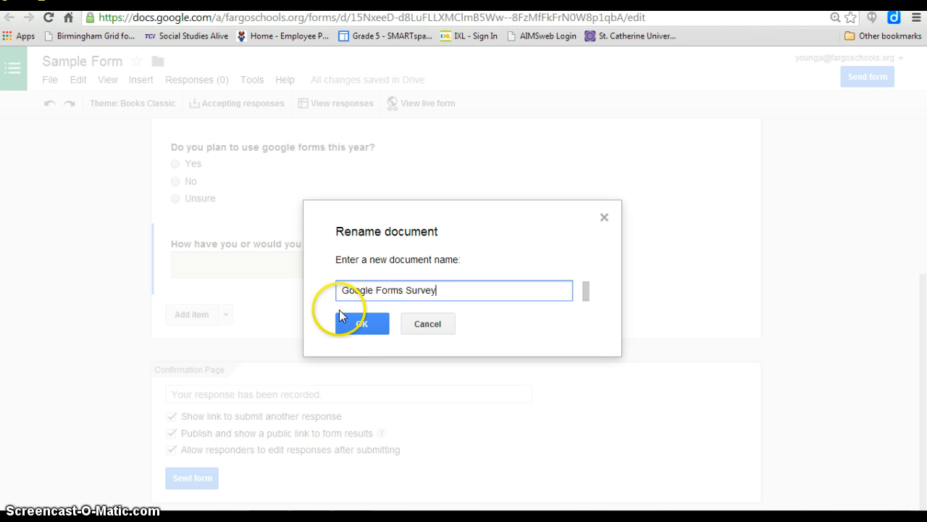
pyautogui.click(362, 323)
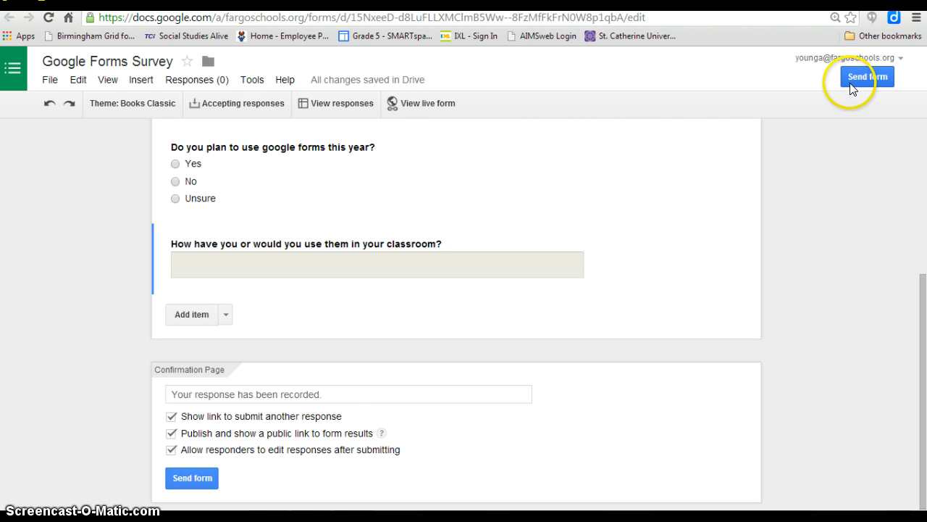
pyautogui.click(866, 75)
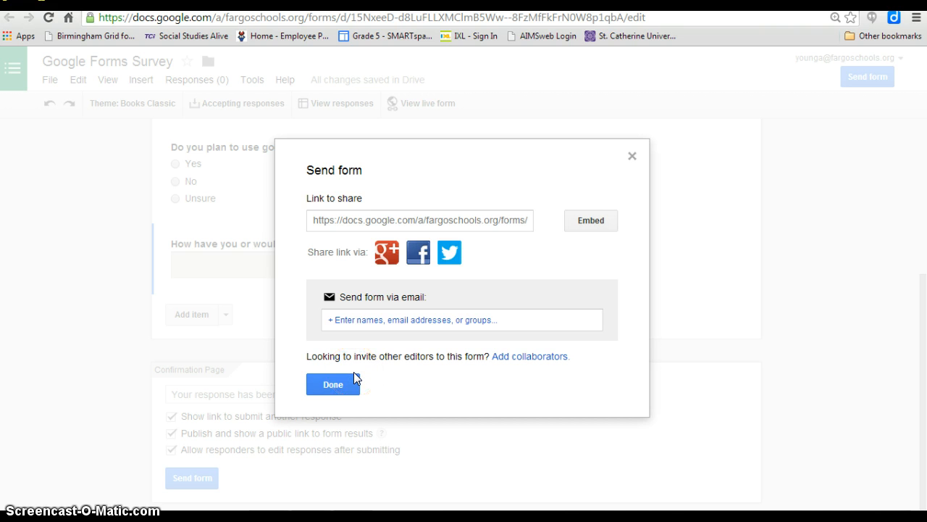
# - Switch to the existing Family Trip Gen 2.0 form and open its responses spreadsheet
pyautogui.click(42, 2)
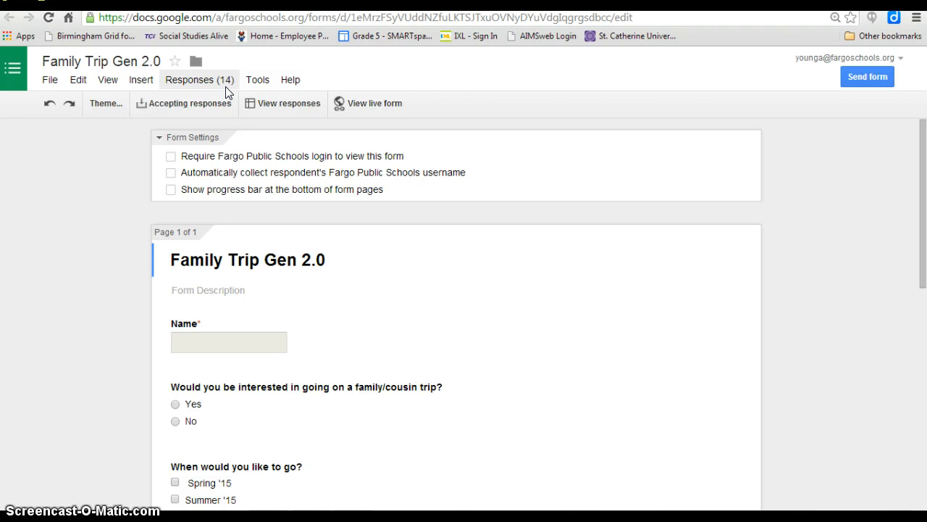
pyautogui.click(271, 111)
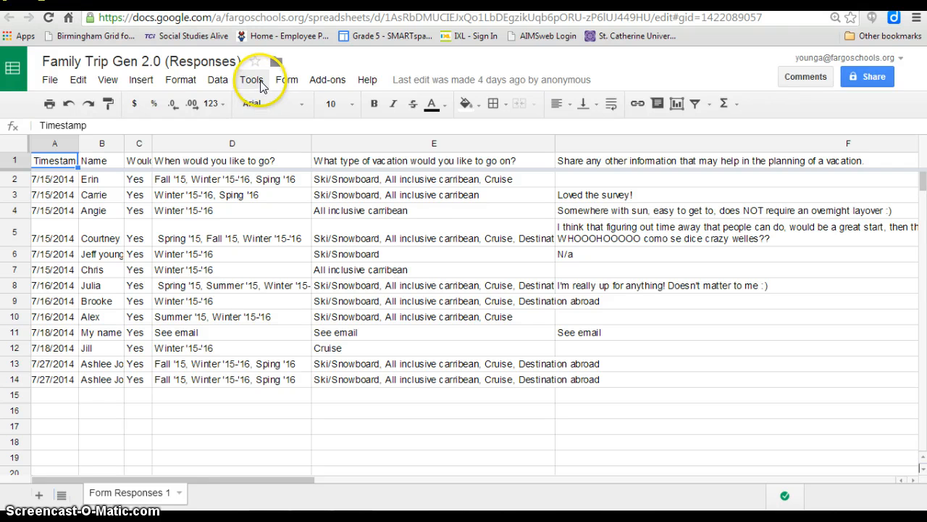
# - Show the summary of responses for the Family Trip Gen 2.0 form and examine the charts for each question
pyautogui.click(278, 82)
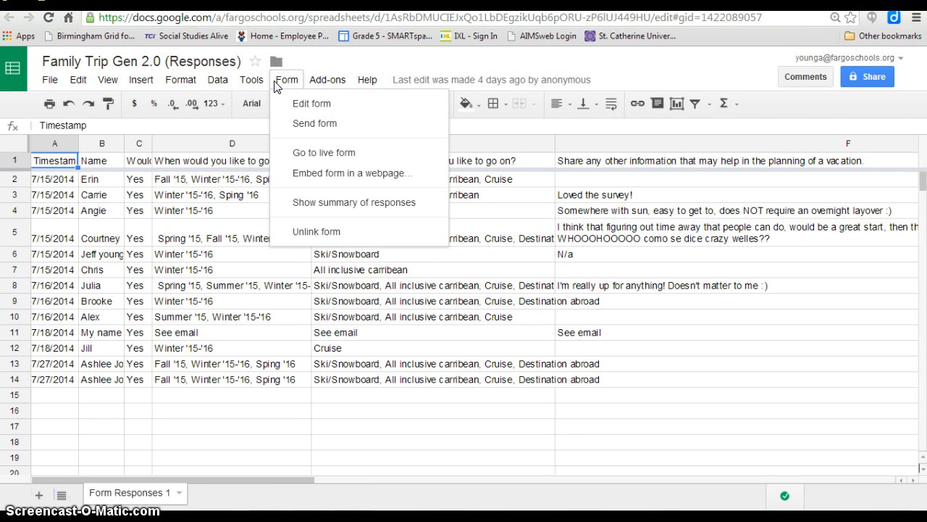
pyautogui.click(254, 81)
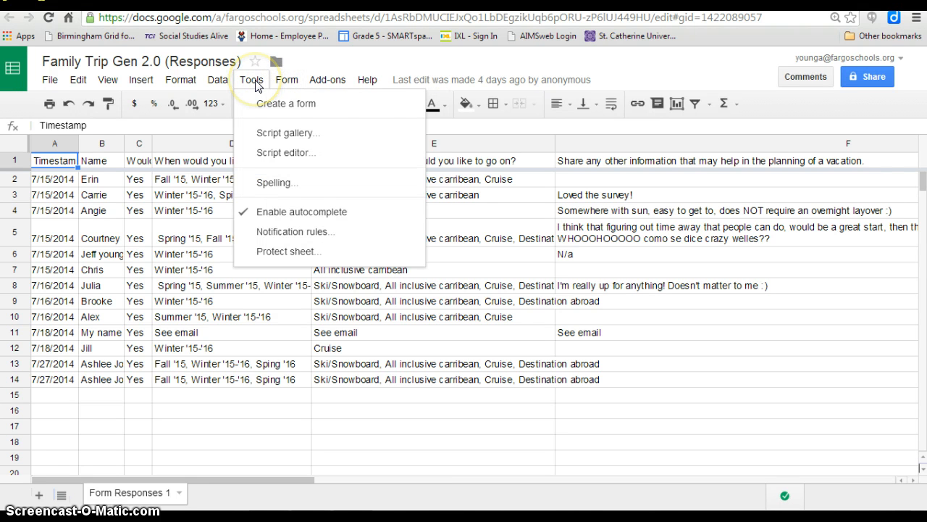
pyautogui.click(221, 81)
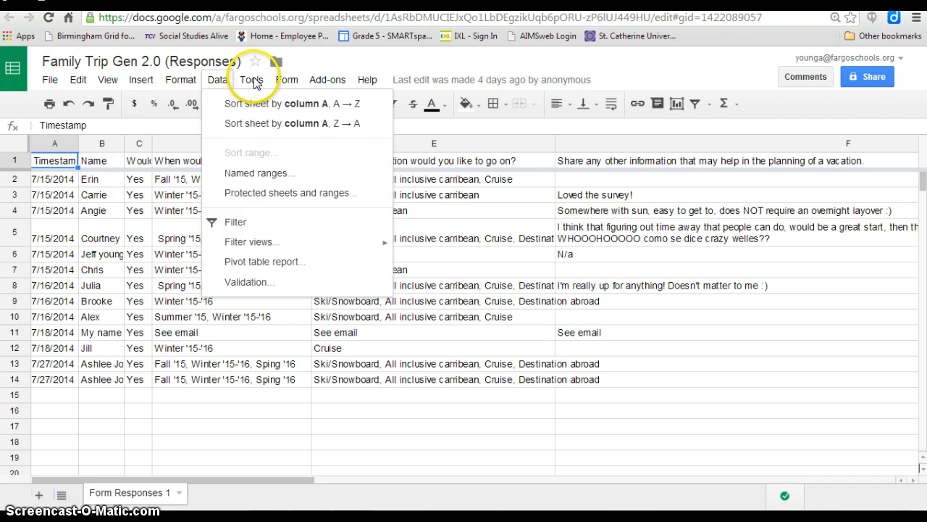
pyautogui.click(284, 79)
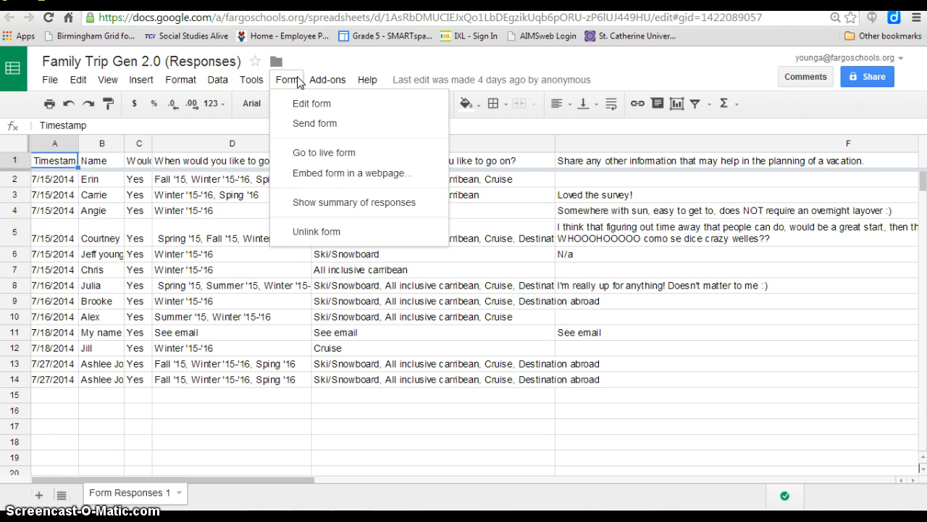
pyautogui.click(312, 203)
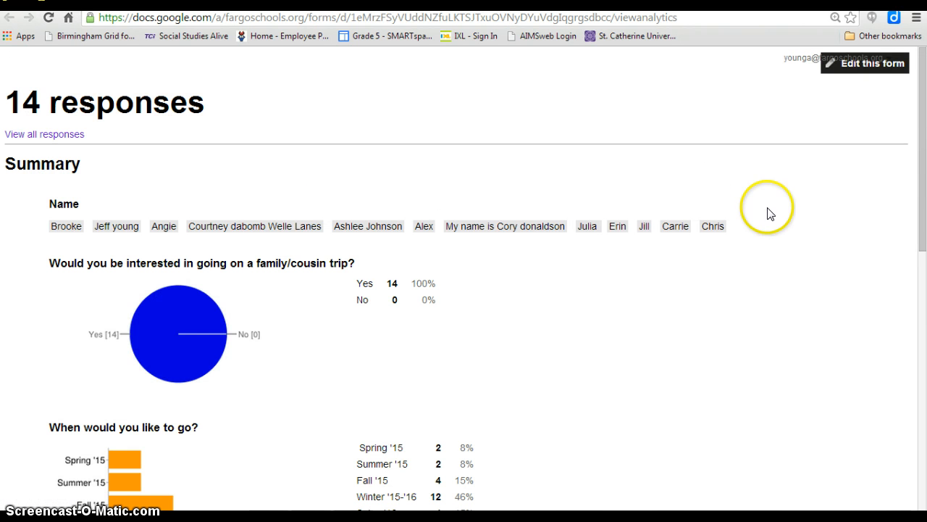
pyautogui.moveTo(922, 183); pyautogui.dragTo(924, 272)
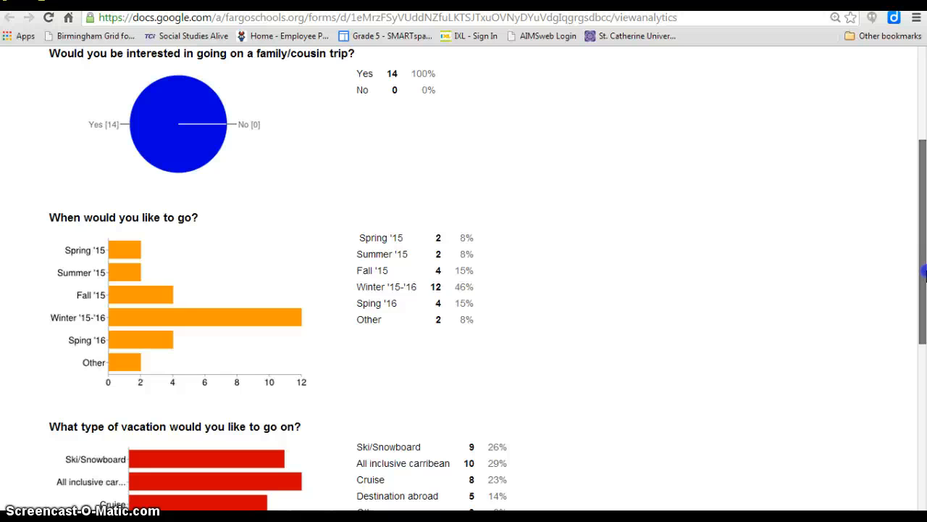
pyautogui.moveTo(925, 272); pyautogui.dragTo(925, 162)
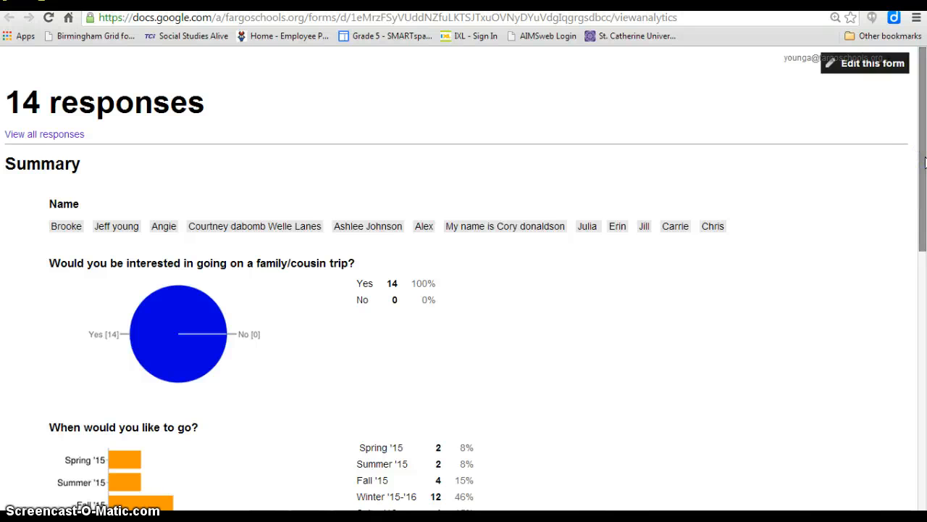